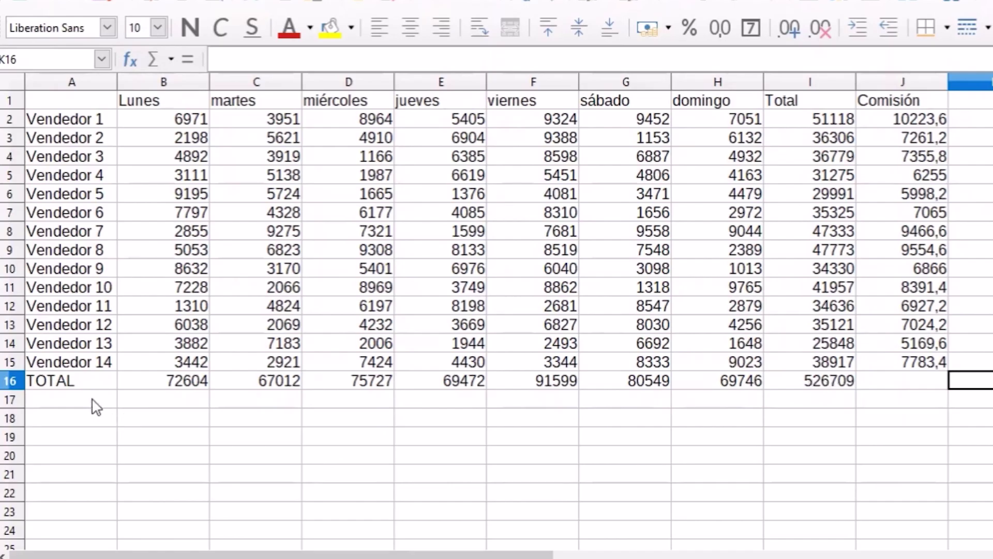
Enter the row label "Porcentaje día" in A17 and widen column A to fit the text.
left_click(77, 374)
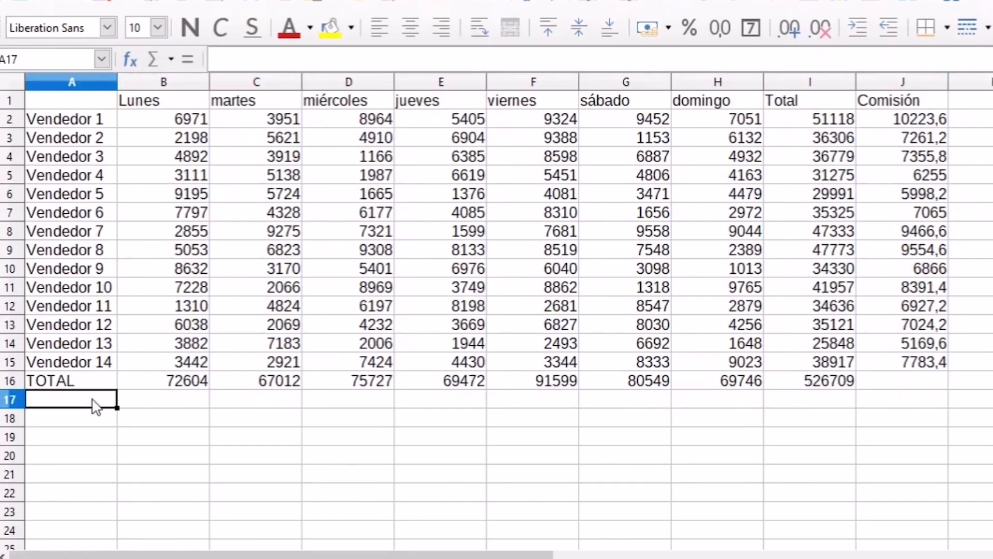
type("Porcentaje día")
key("Tab")
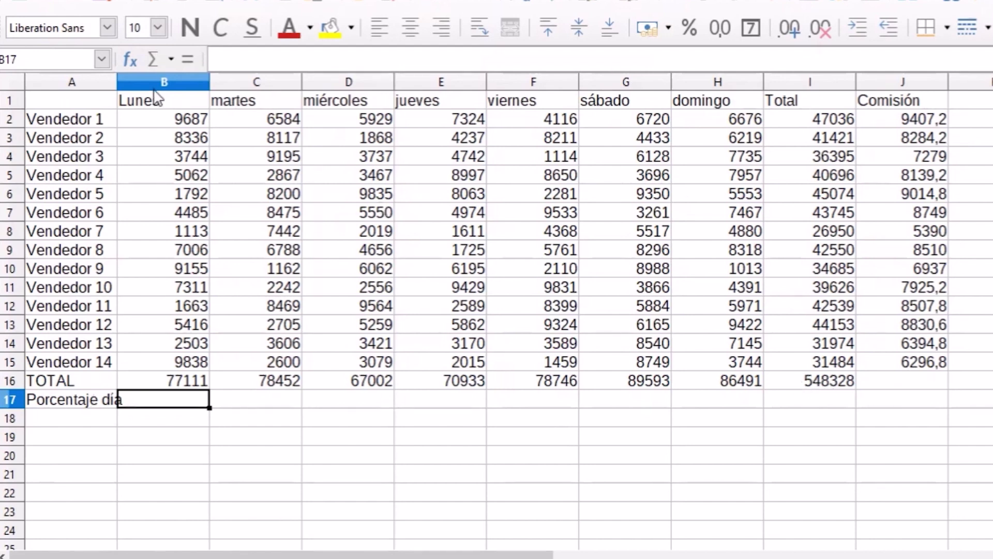
double_click(118, 81)
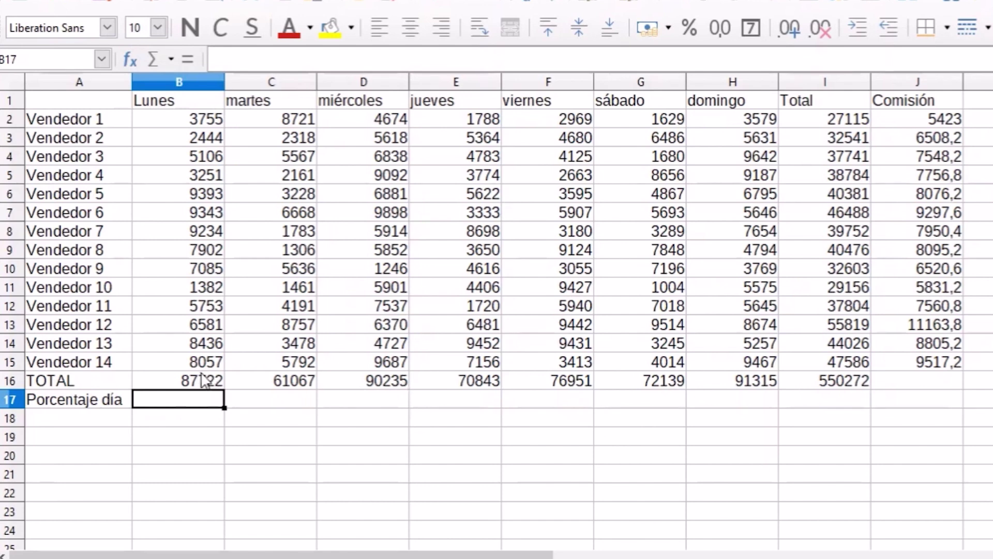
Calculate Monday's share of the overall total in B17 with =B16/I16 and format it as a percentage.
type("=")
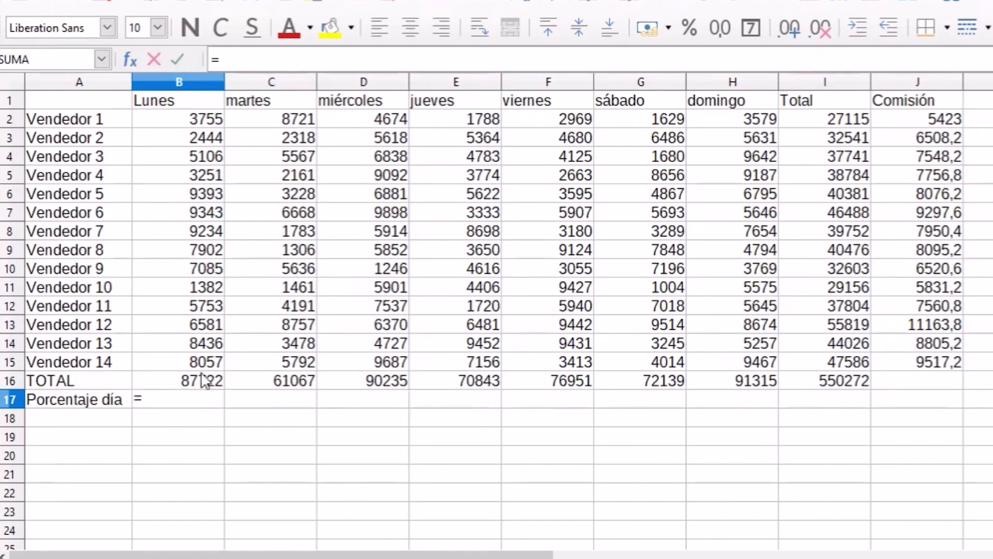
left_click(202, 389)
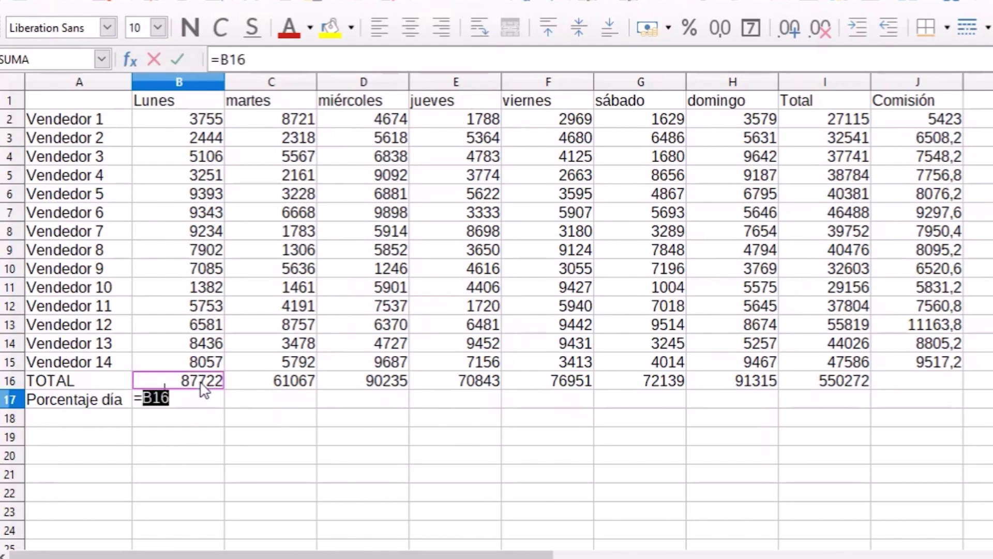
type("/")
left_click(836, 392)
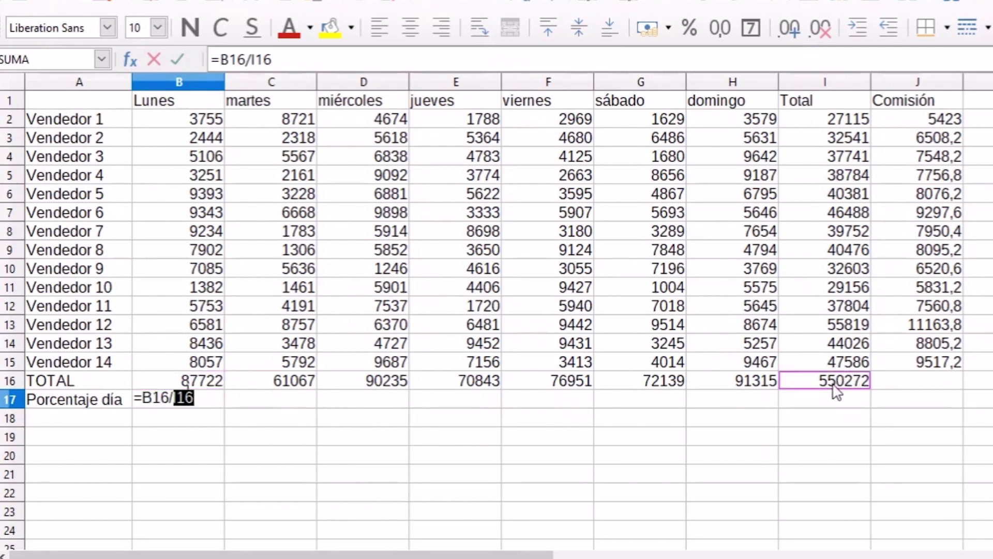
key("Return")
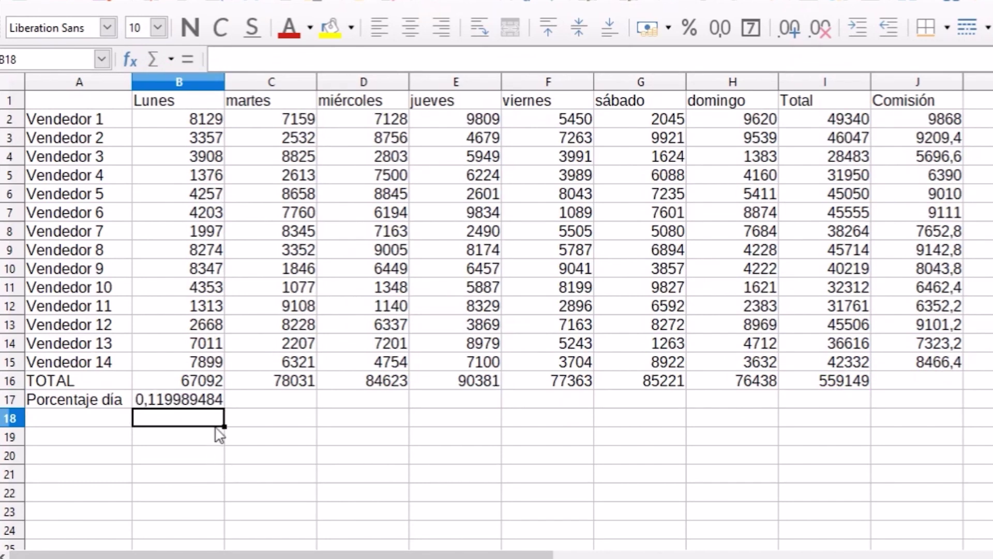
left_click(156, 406)
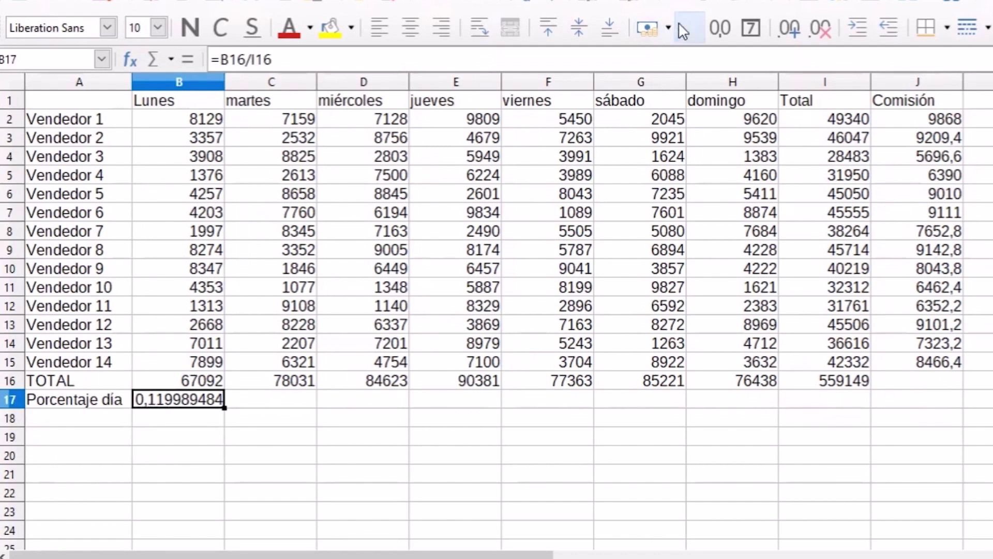
left_click(690, 33)
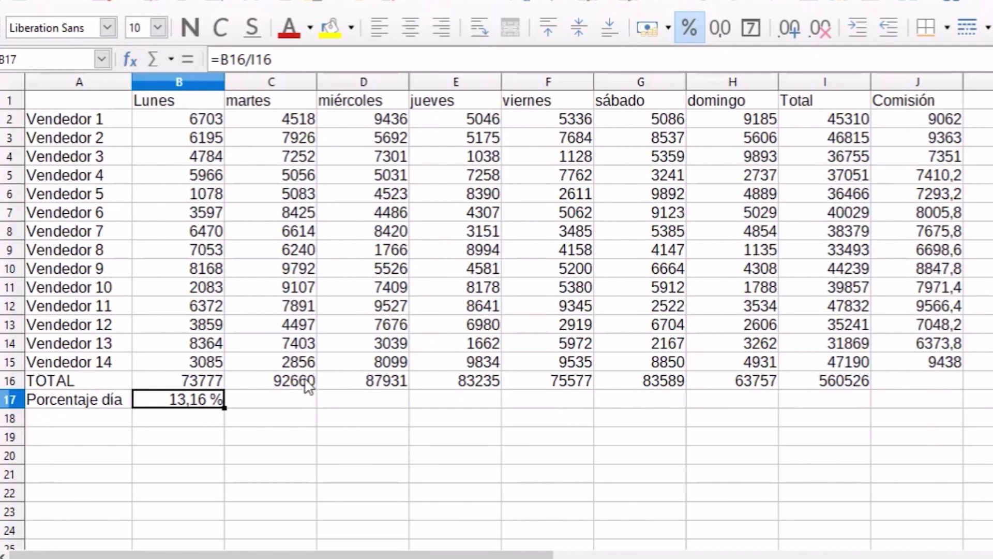
Try copying the B17 percentage formula into C17 and compare the cell references in both formulas.
left_click_drag(224, 408, 289, 415)
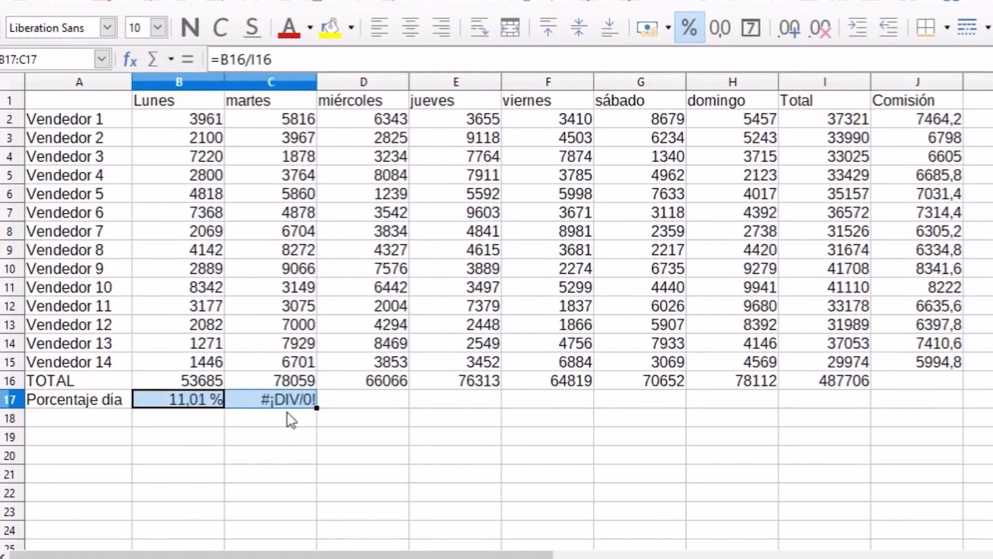
left_click(279, 401)
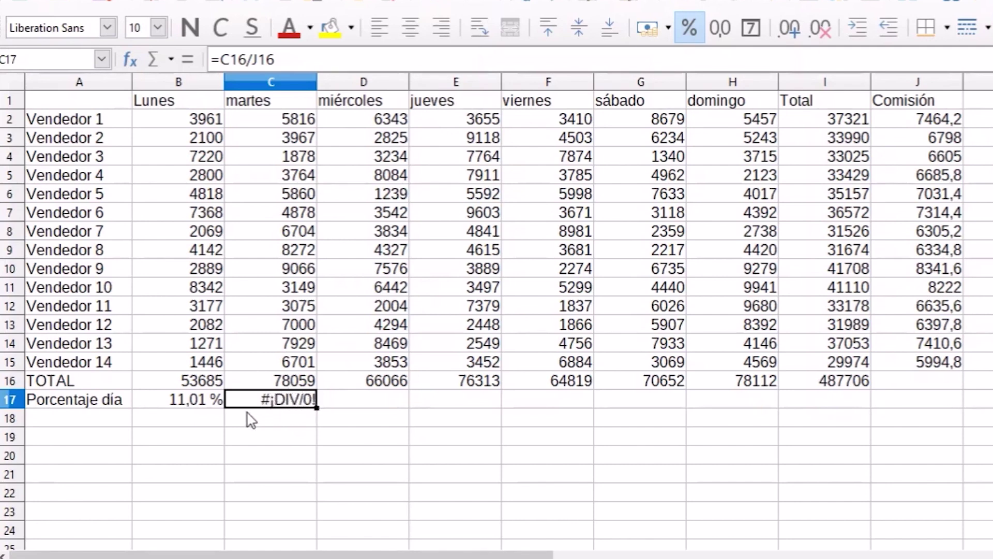
triple_click(201, 404)
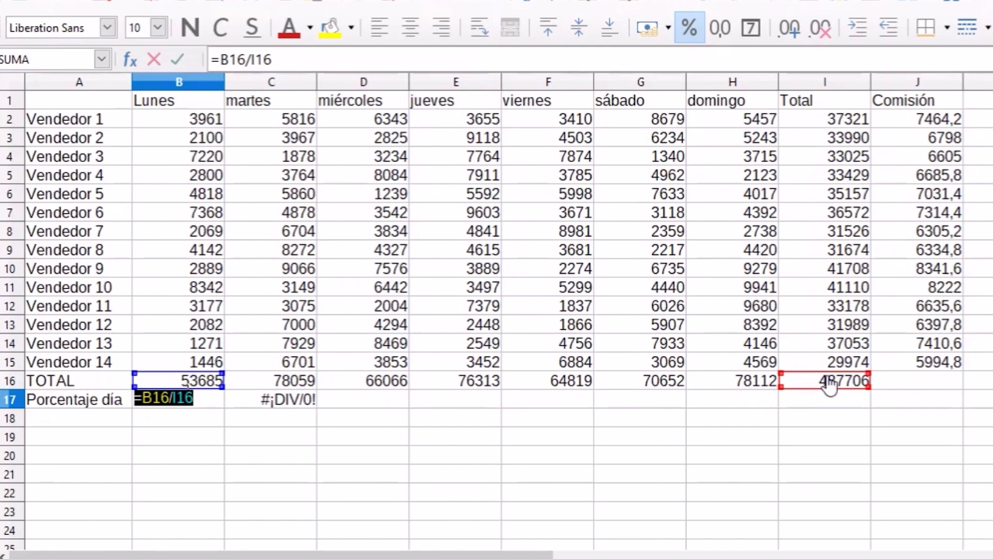
key("Return")
key("Up")
key("Right")
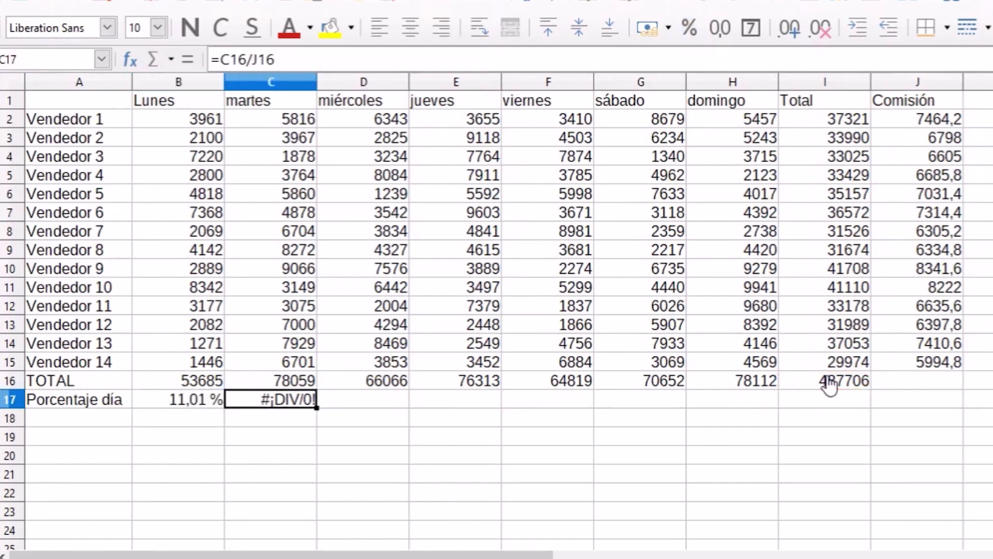
double_click(271, 403)
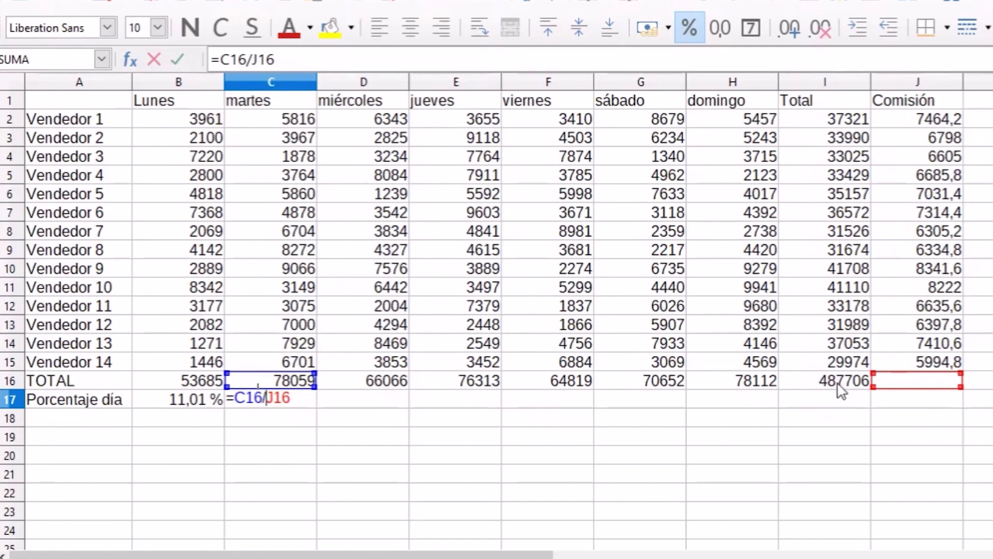
key("Return")
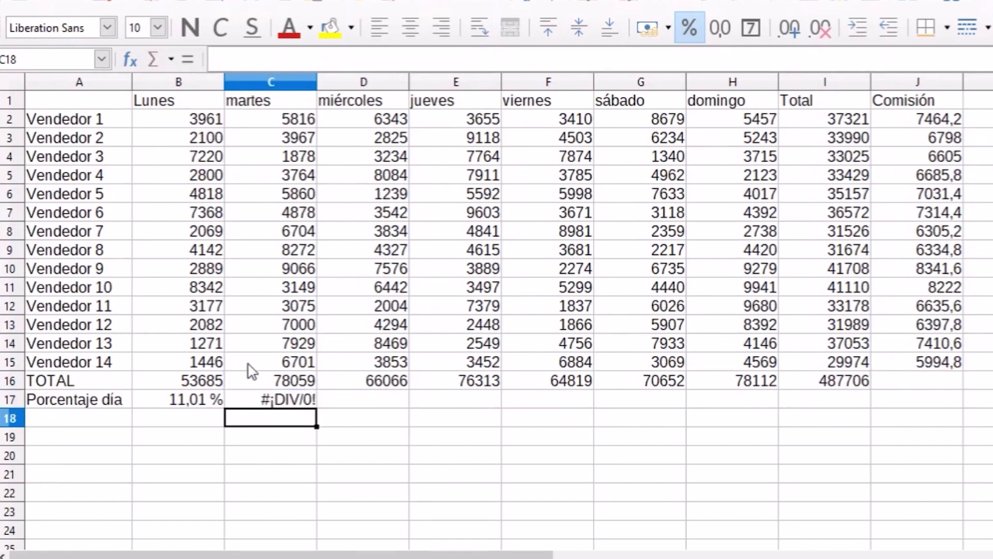
Fix the total's column in the B17 formula as =B16/$I16 and copy it across through H17.
double_click(196, 402)
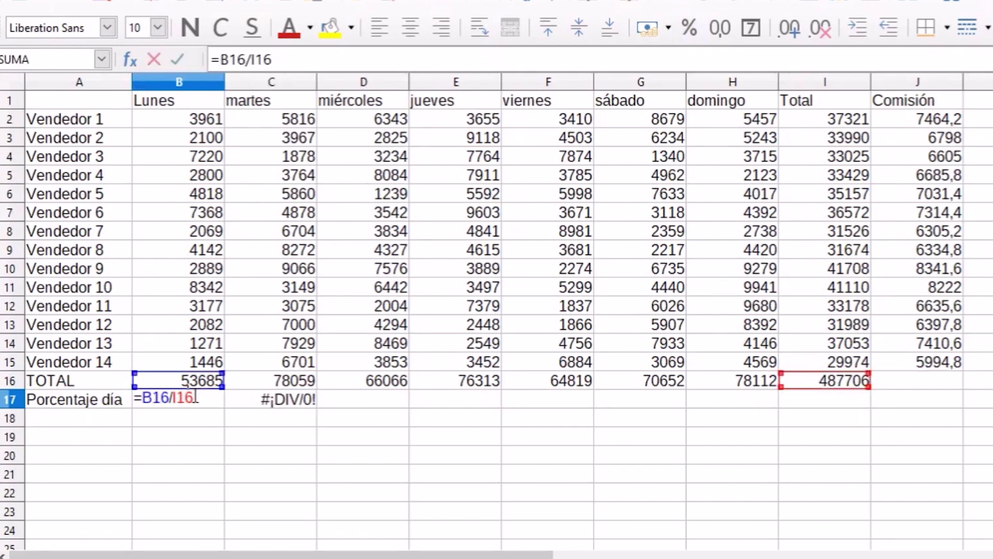
key("ctrl+shift+5")
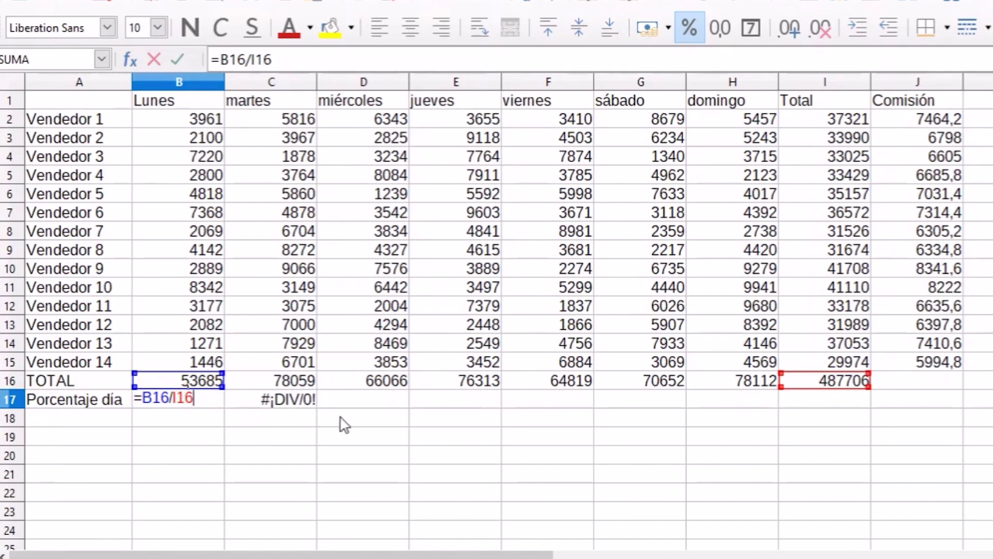
left_click(174, 398)
type("$")
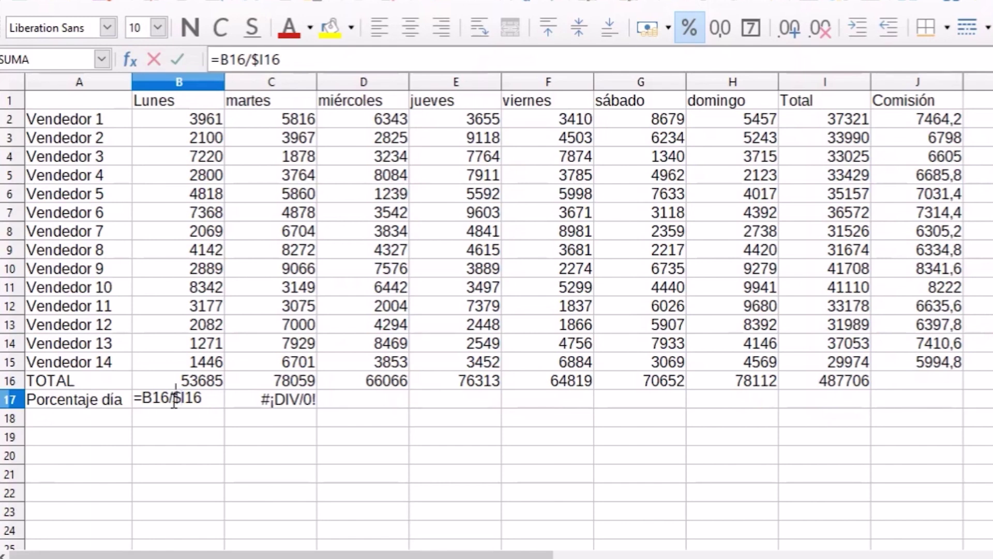
key("Return")
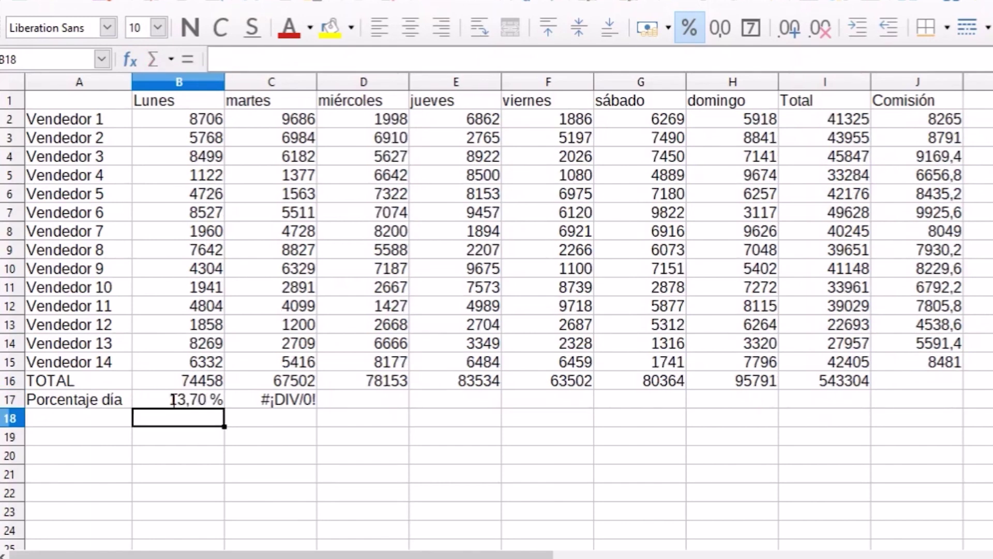
left_click(205, 403)
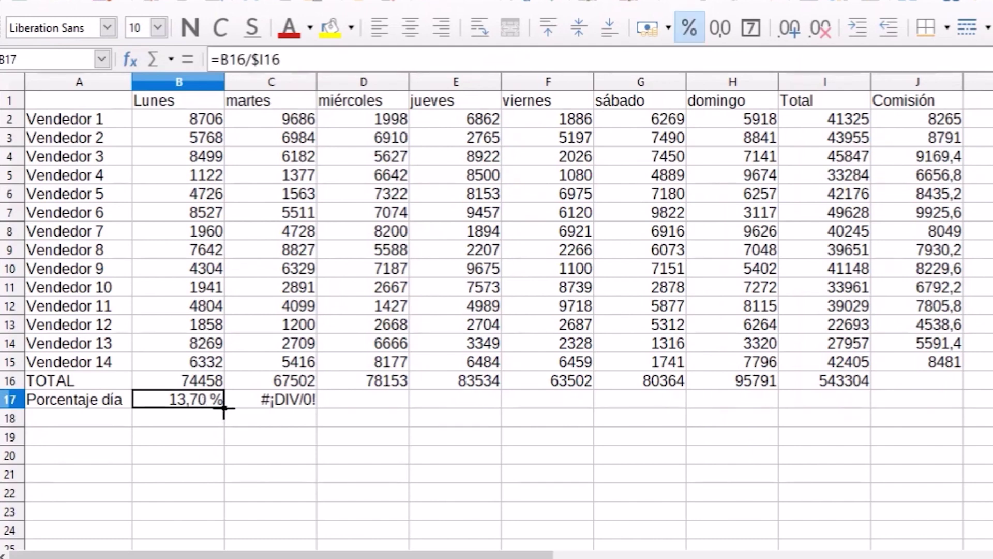
left_click_drag(223, 407, 754, 392)
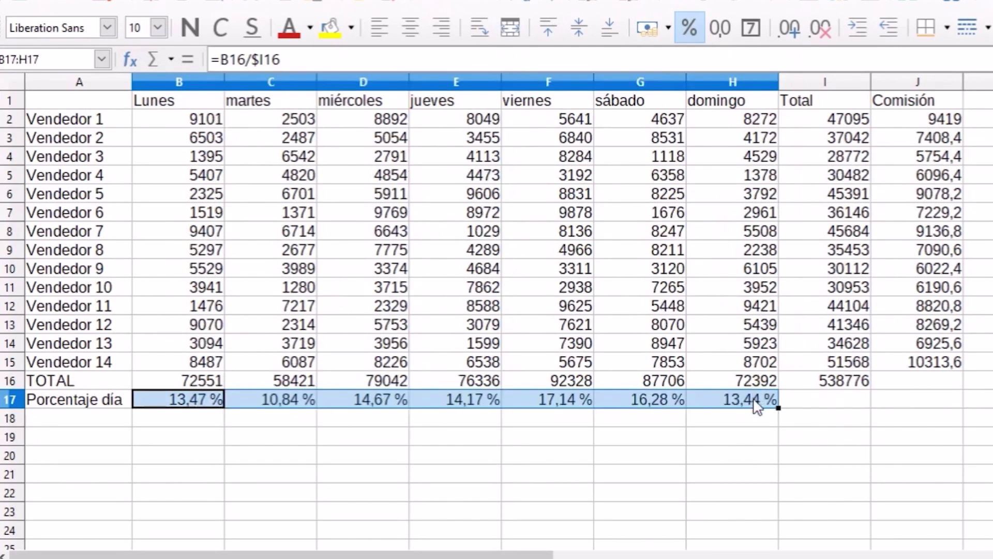
Examine the formulas in B17 through H17, comparing how the day reference and the fixed total reference behave.
left_click(164, 411)
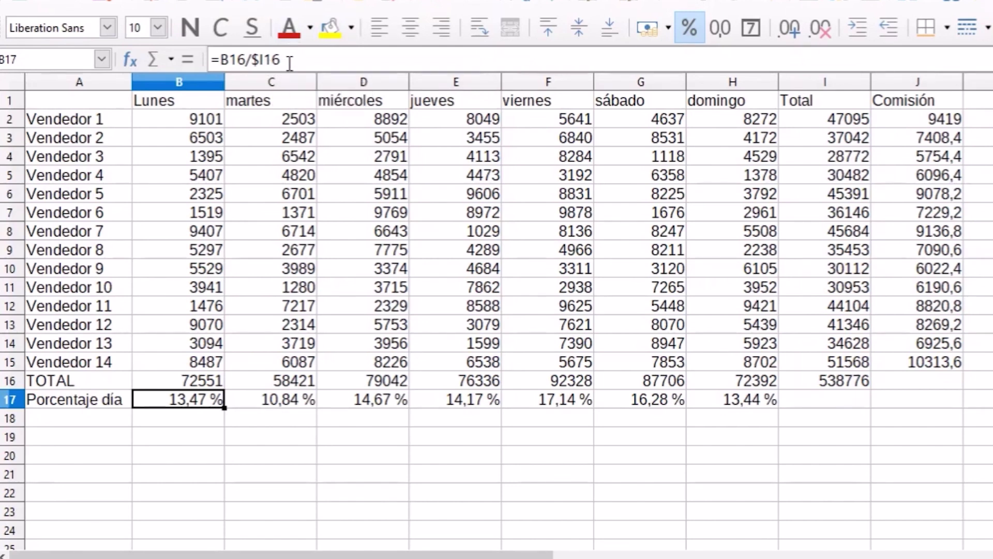
key("Right")
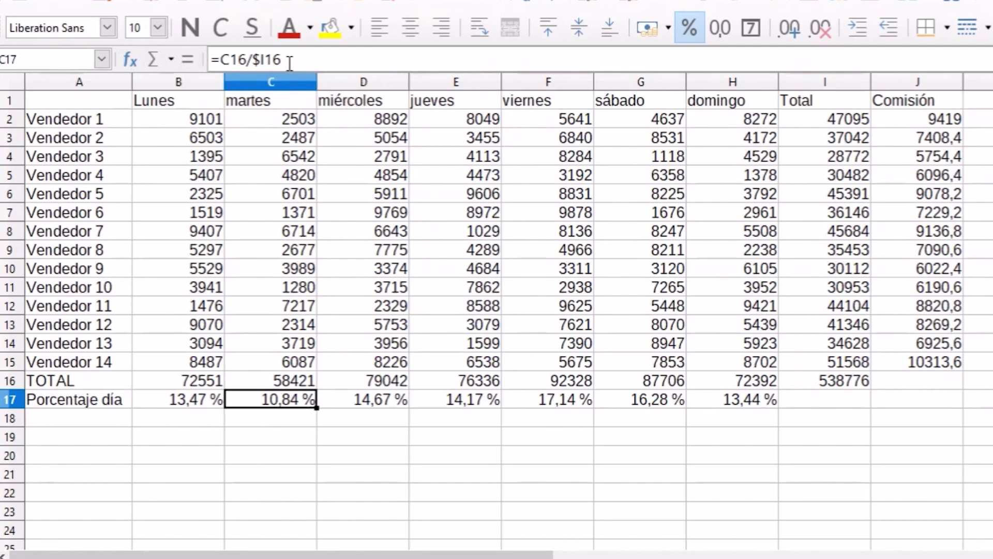
key("Right")
key("Right")
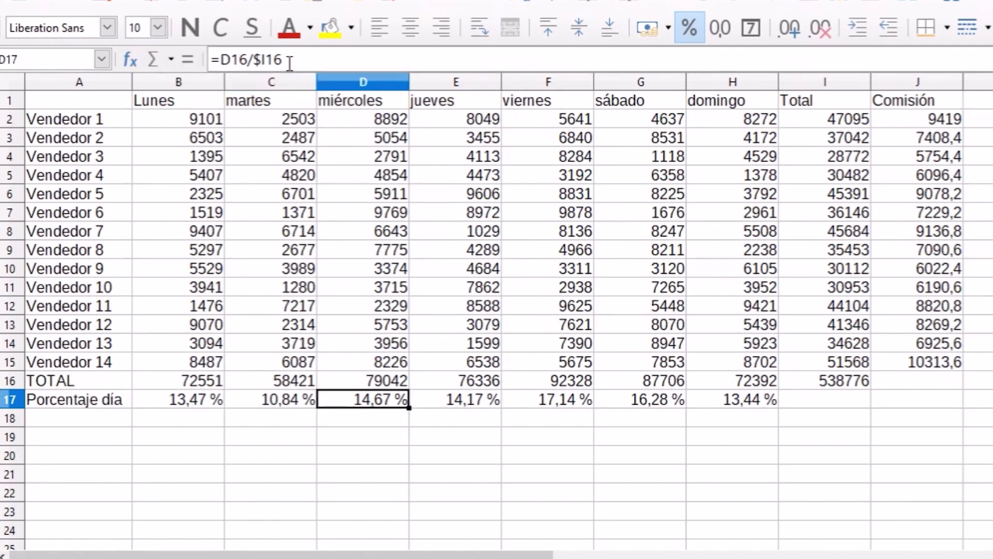
key("Right")
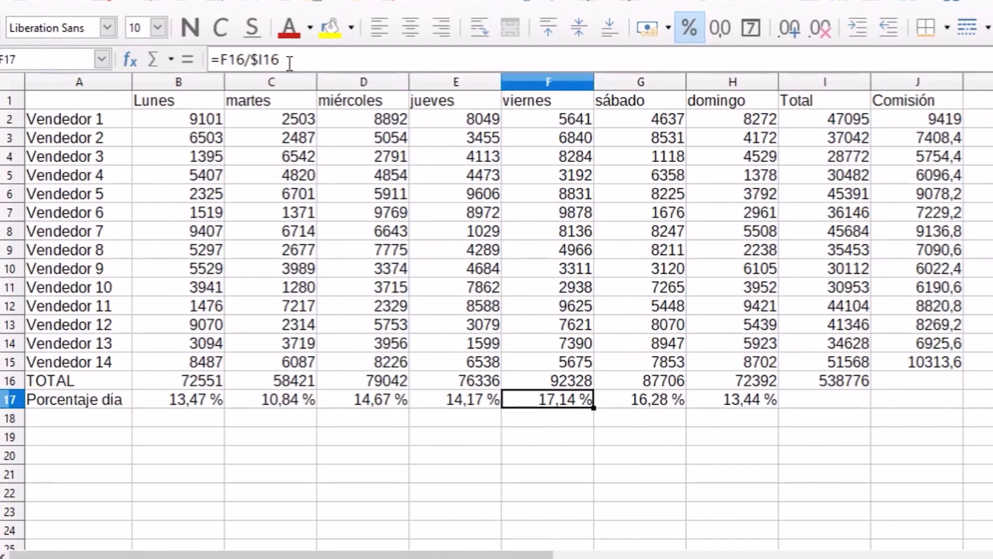
key("Left")
key("Right")
key("Right")
key("Right")
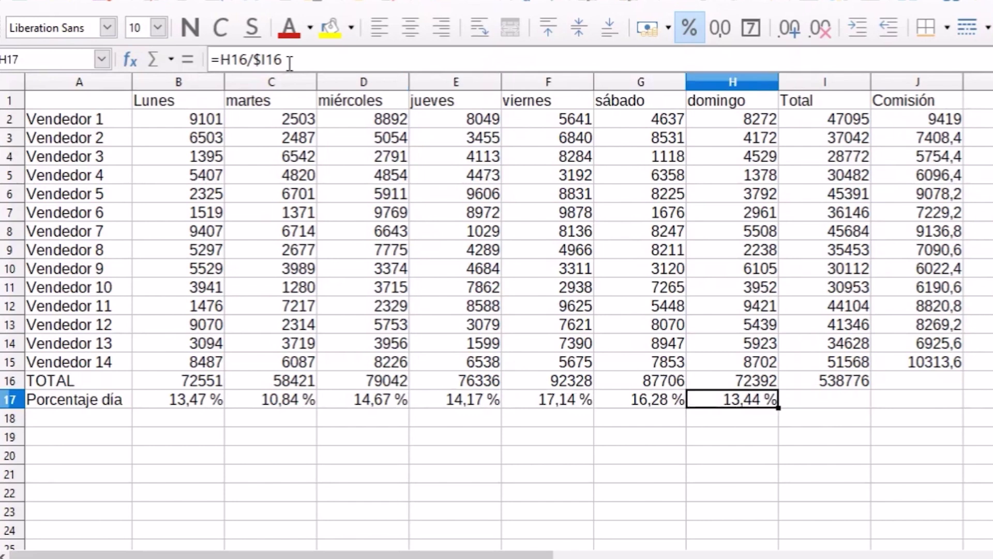
key("Left")
key("Left")
key("Left")
key("Left")
key("Left")
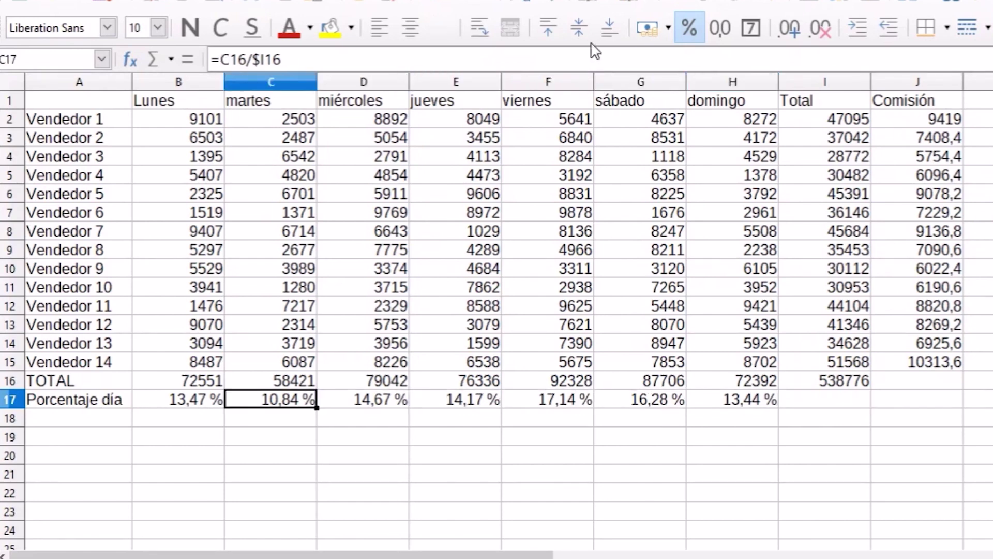
Review the total in I16 against the row 17 percentage formulas, and compare the commission formula in J3 with B17.
left_click(839, 384)
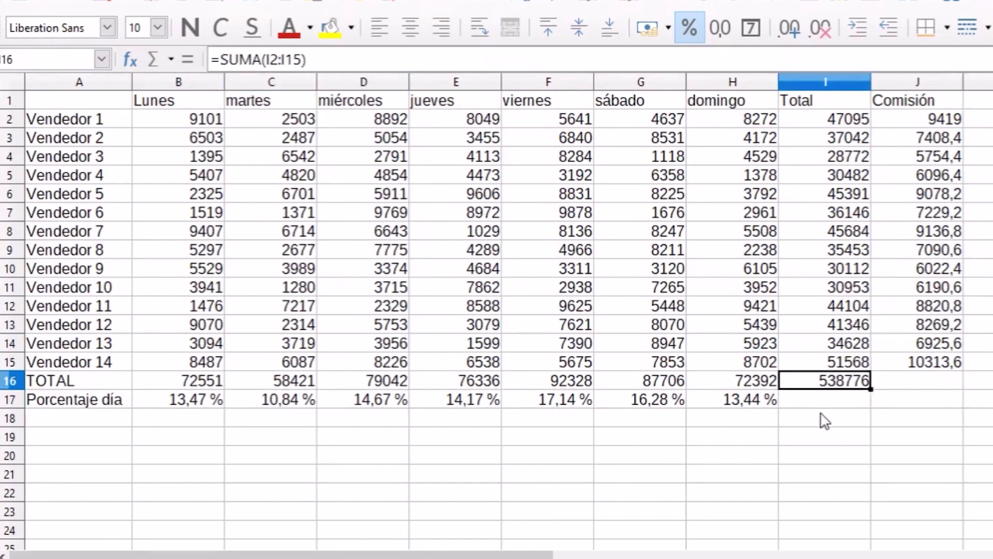
left_click(719, 401)
left_click(647, 405)
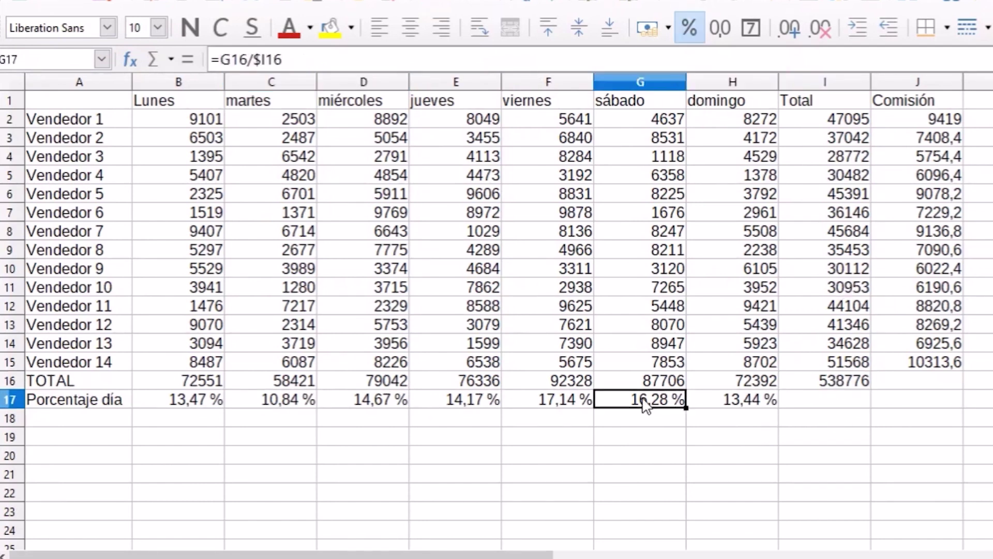
left_click(516, 405)
left_click(473, 403)
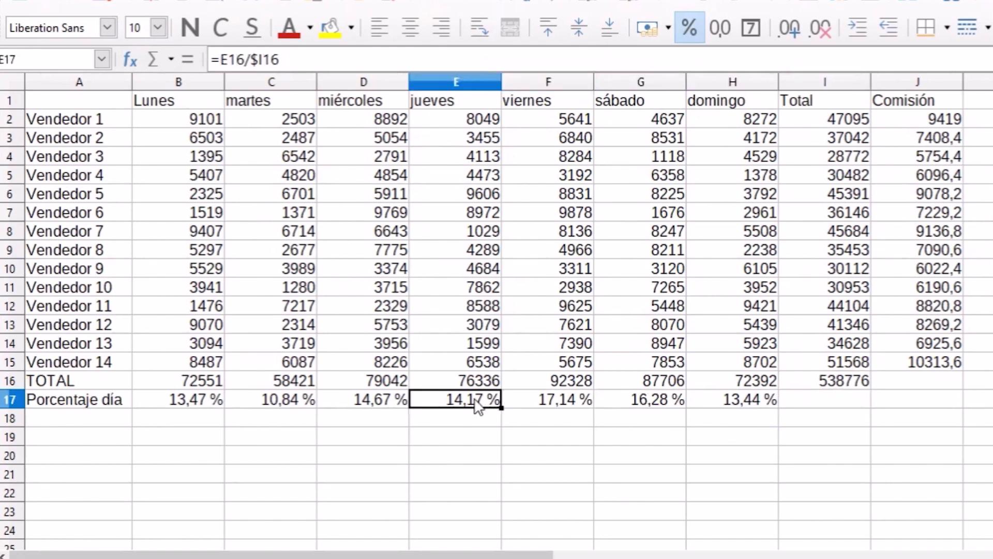
left_click(339, 404)
left_click(294, 409)
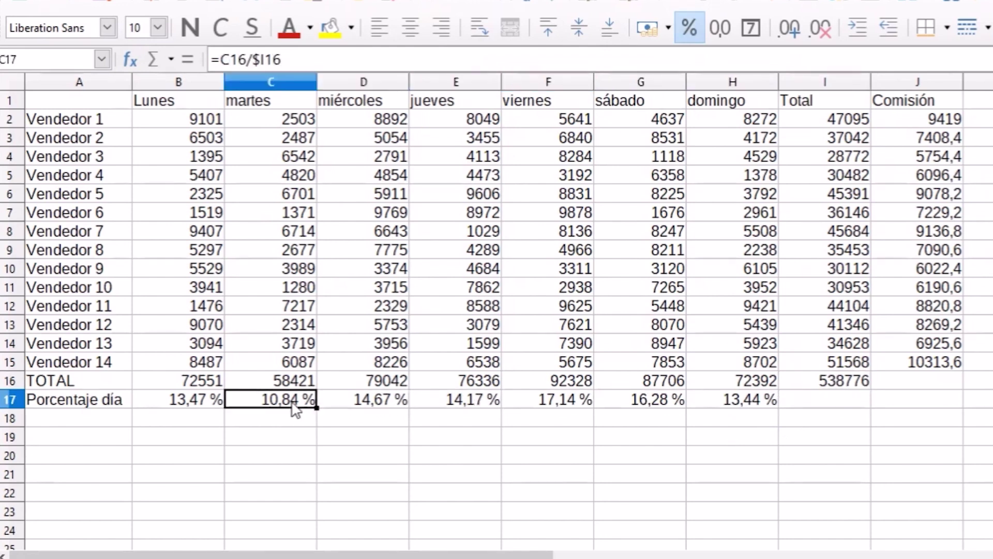
left_click(209, 408)
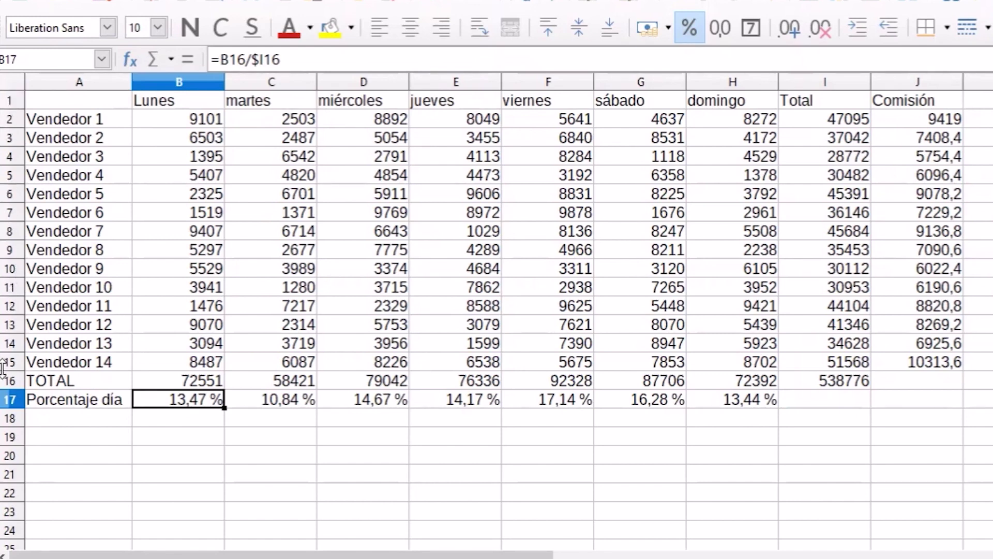
left_click(936, 138)
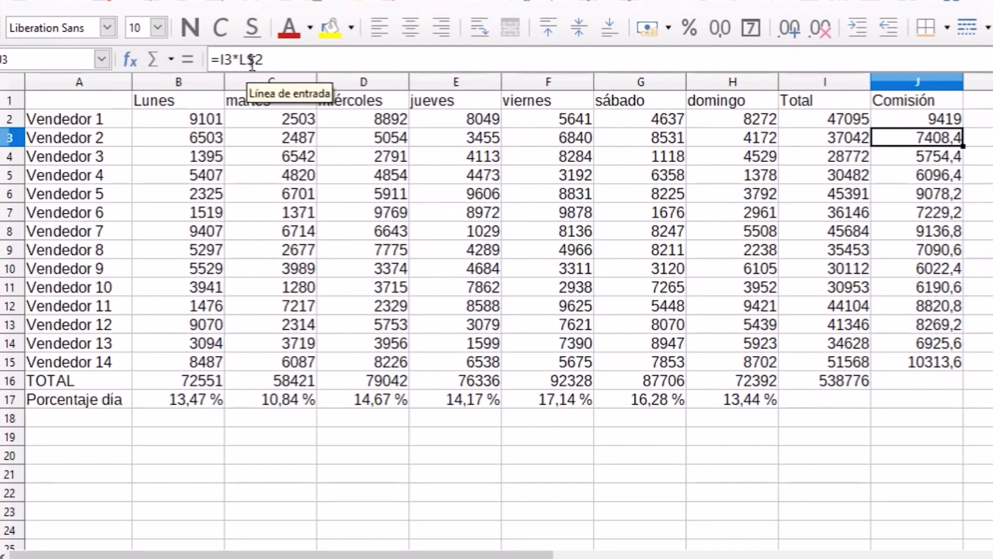
left_click(205, 409)
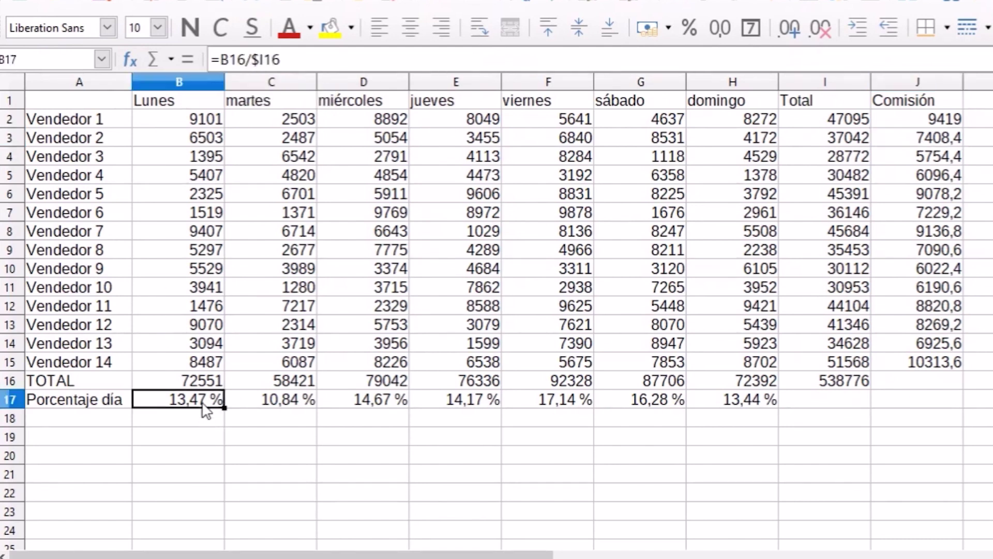